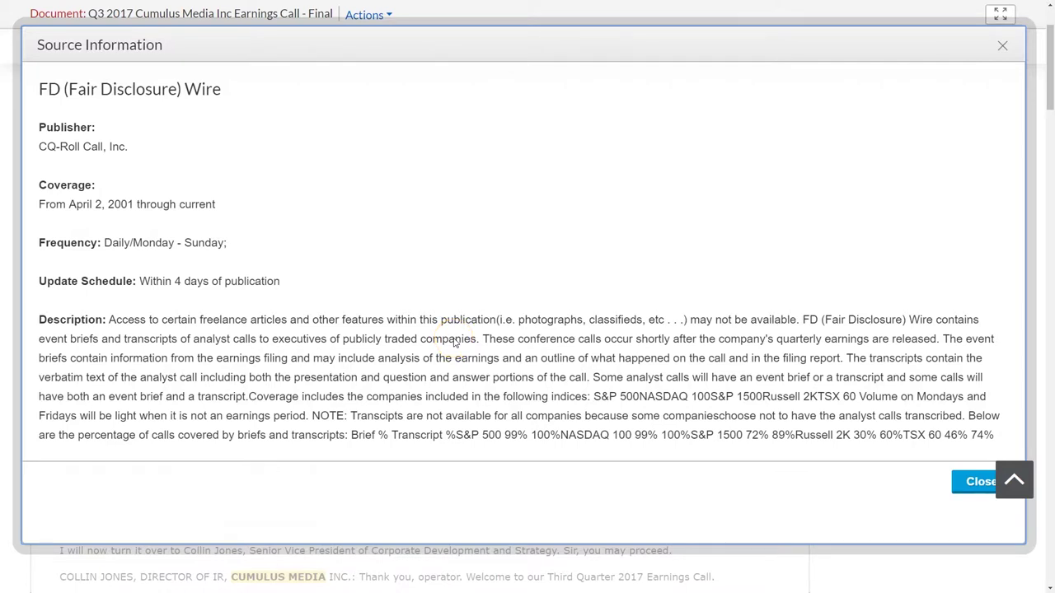
# Show the FD (Fair Disclosure) Wire source details from the transcript's About This Document section
pyautogui.click(450, 342)
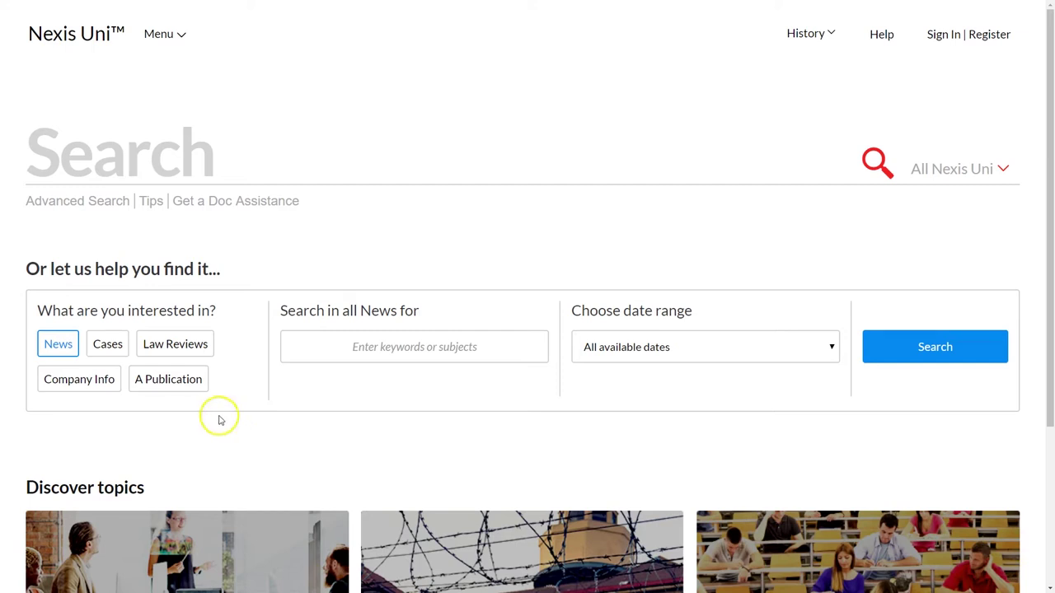
# Search by publication for FD (Fair Disclosure) Wire, chosen from the suggestions after entering 'fd'
pyautogui.click(168, 381)
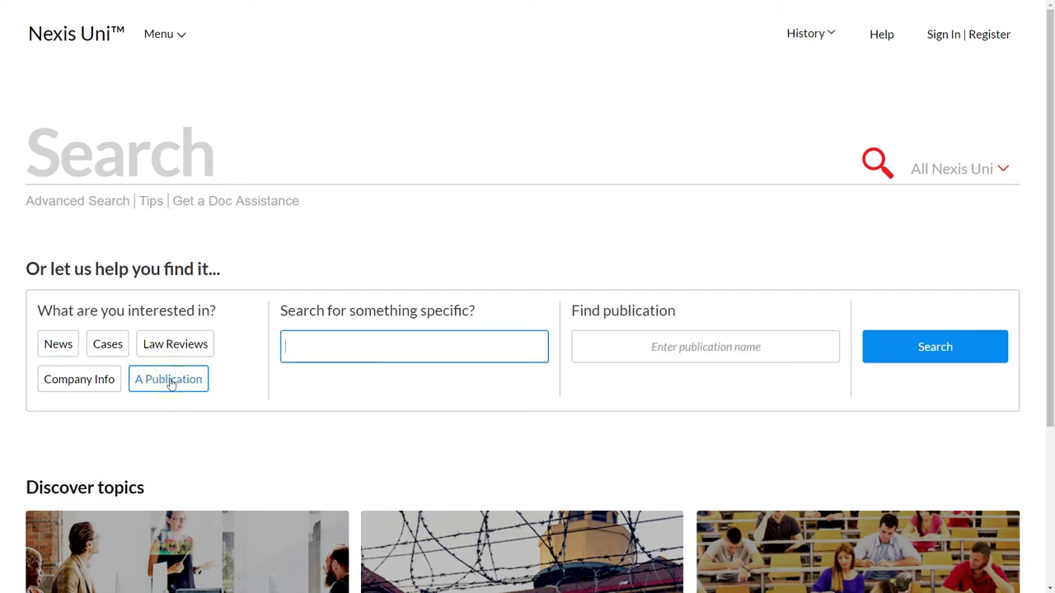
pyautogui.click(647, 347)
pyautogui.write('fd')
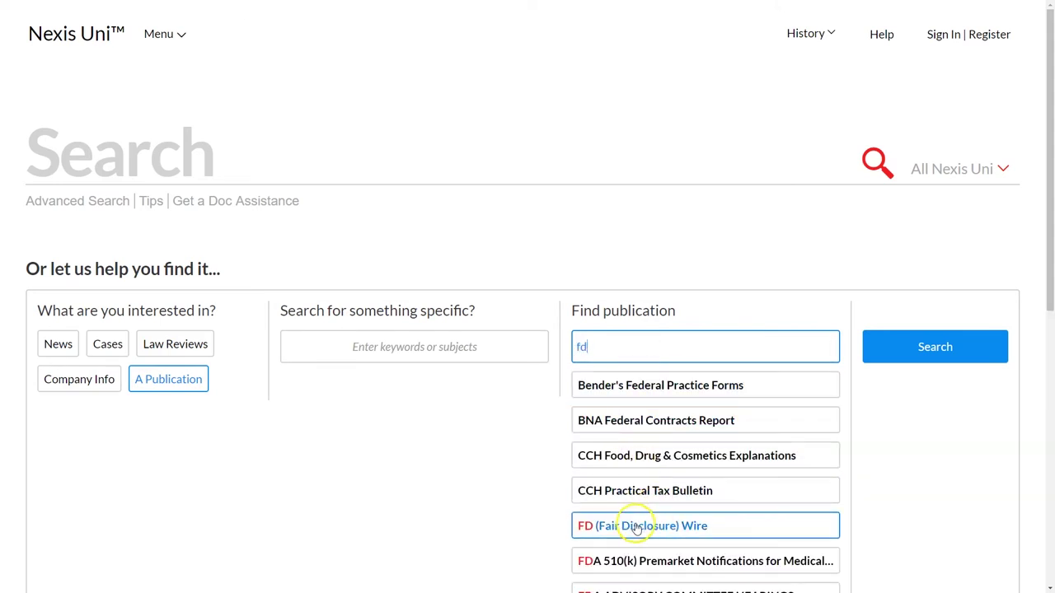
pyautogui.click(651, 528)
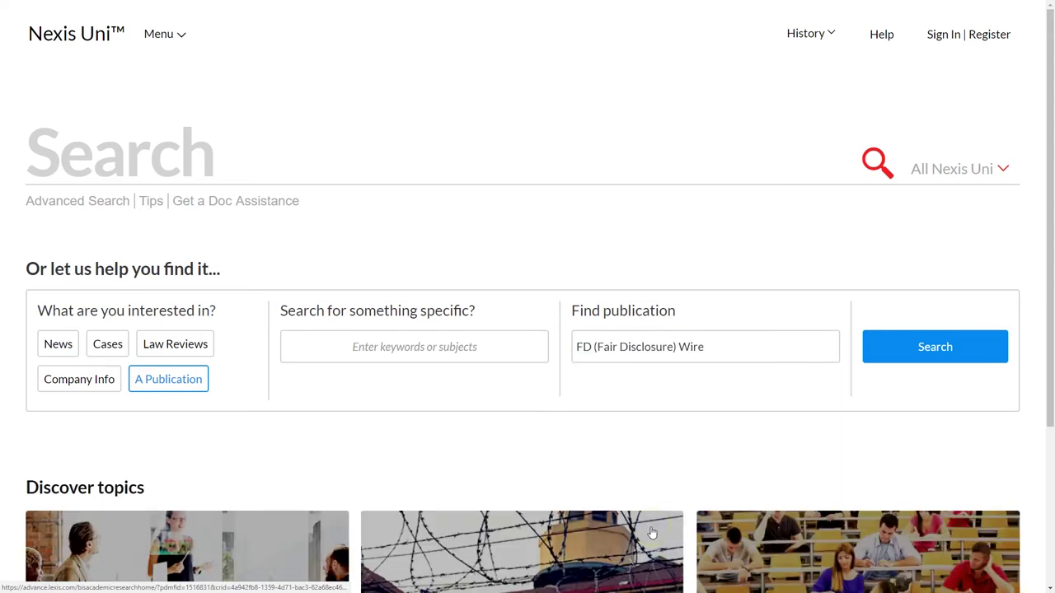
pyautogui.click(933, 348)
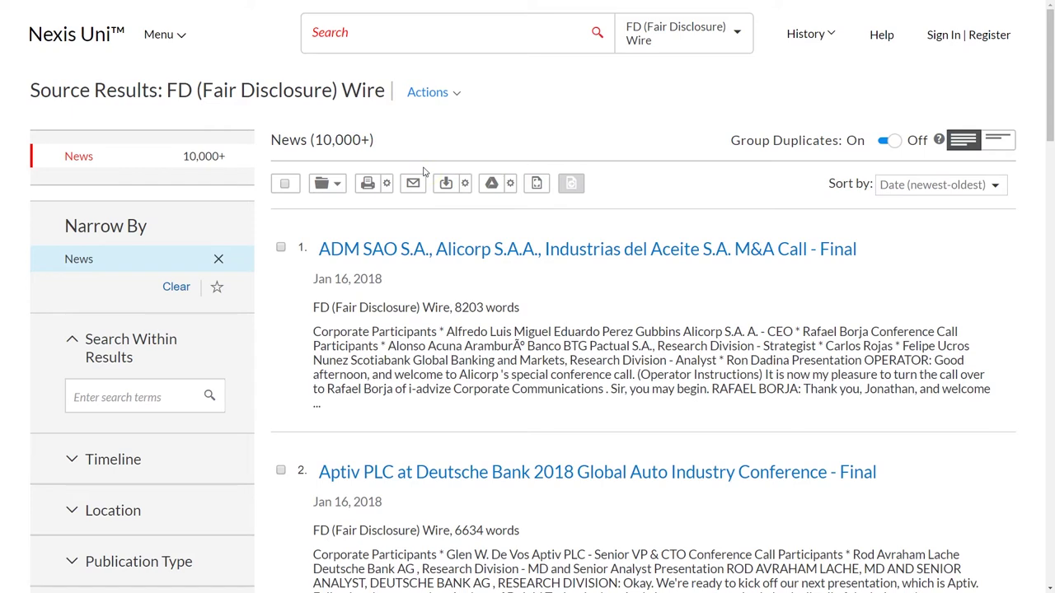
# Narrow the FD Wire results with 'cumulus media' and browse the 306 matching items
pyautogui.click(103, 397)
pyautogui.write('c')
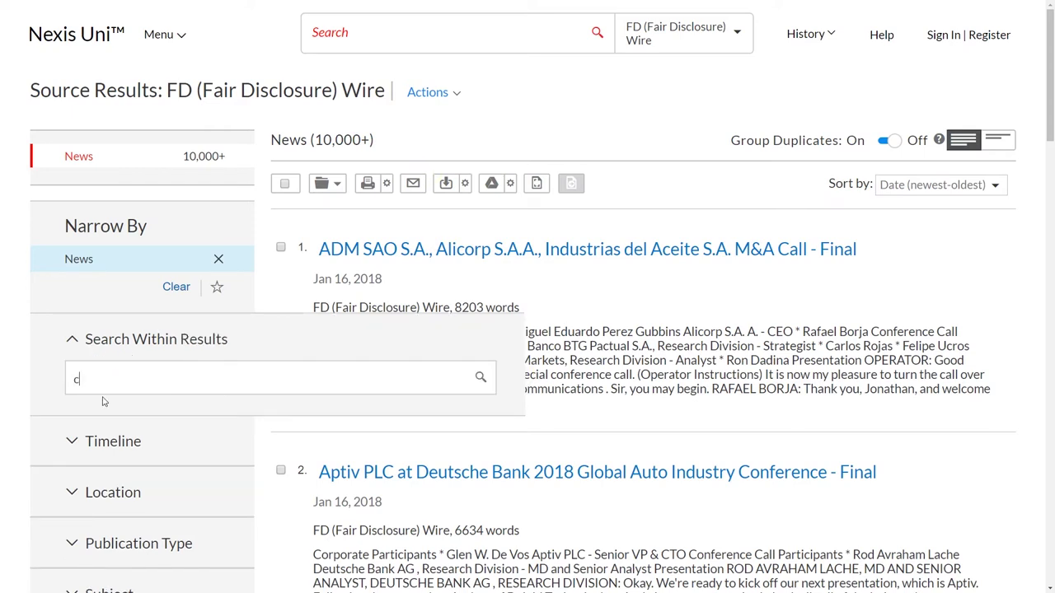
pyautogui.write('umulus media')
pyautogui.press('Return')
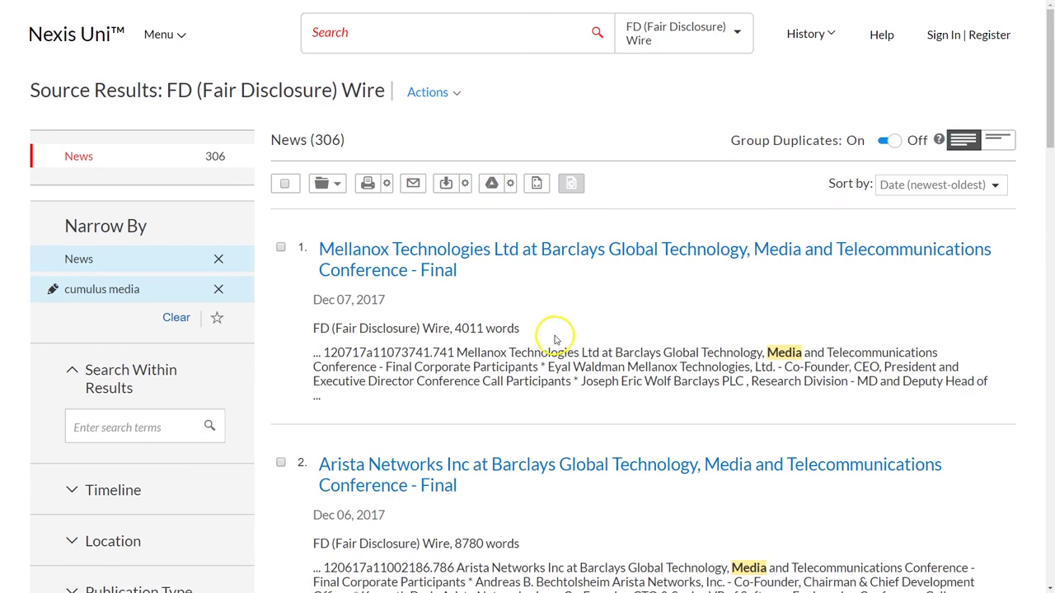
pyautogui.scroll(-1, 555, 335)
pyautogui.scroll(-2, 529, 401)
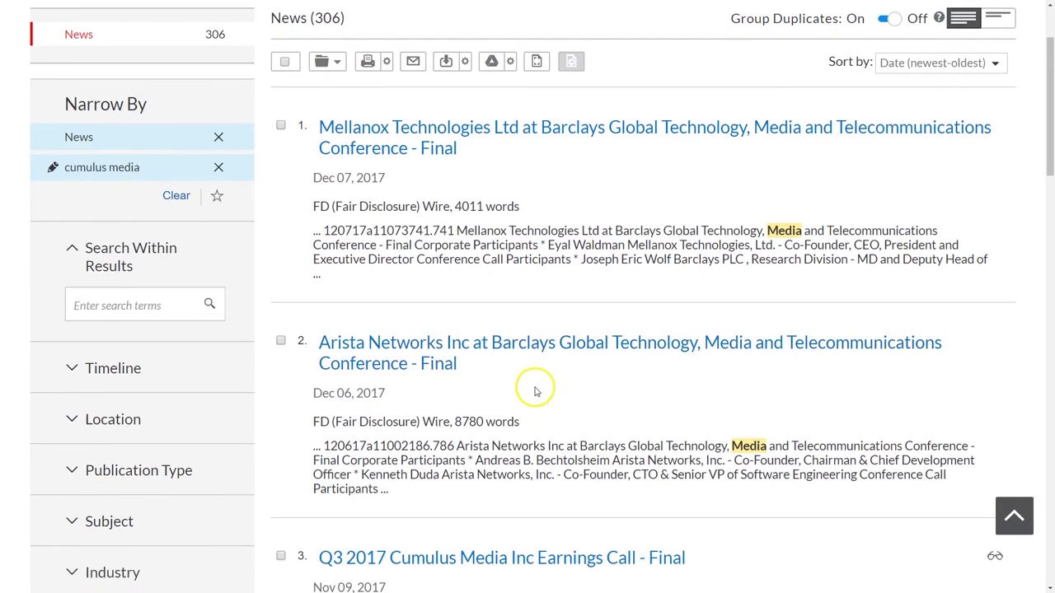
pyautogui.scroll(-1, 537, 388)
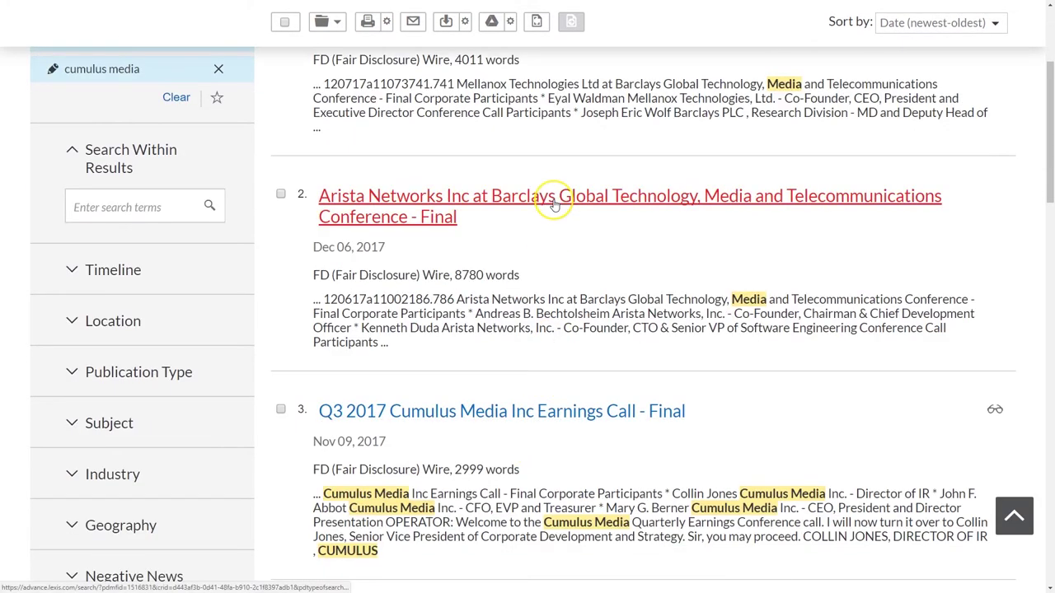
pyautogui.scroll(-2, 557, 259)
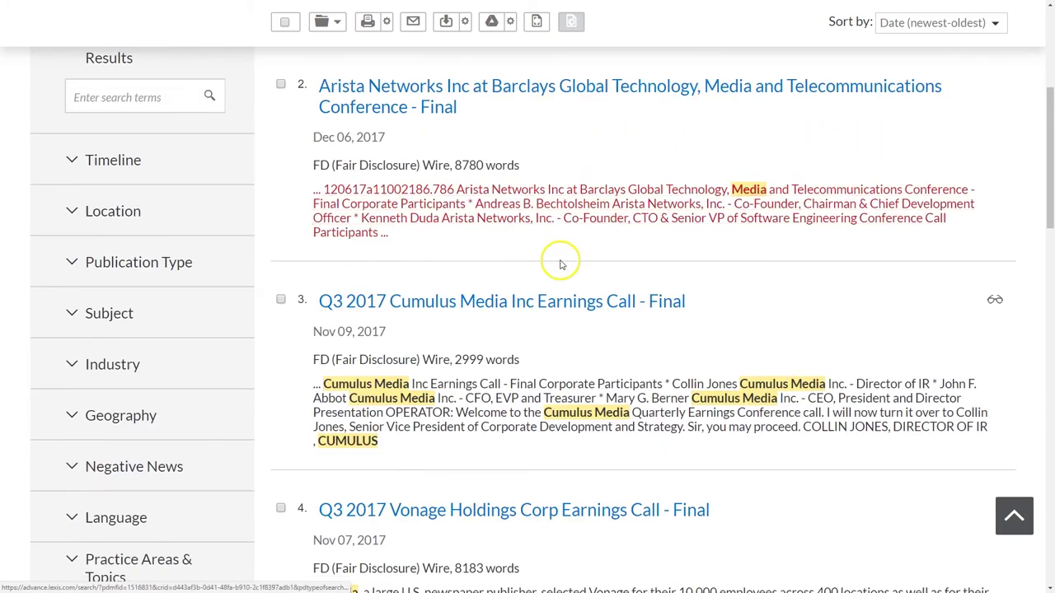
pyautogui.scroll(5, 561, 261)
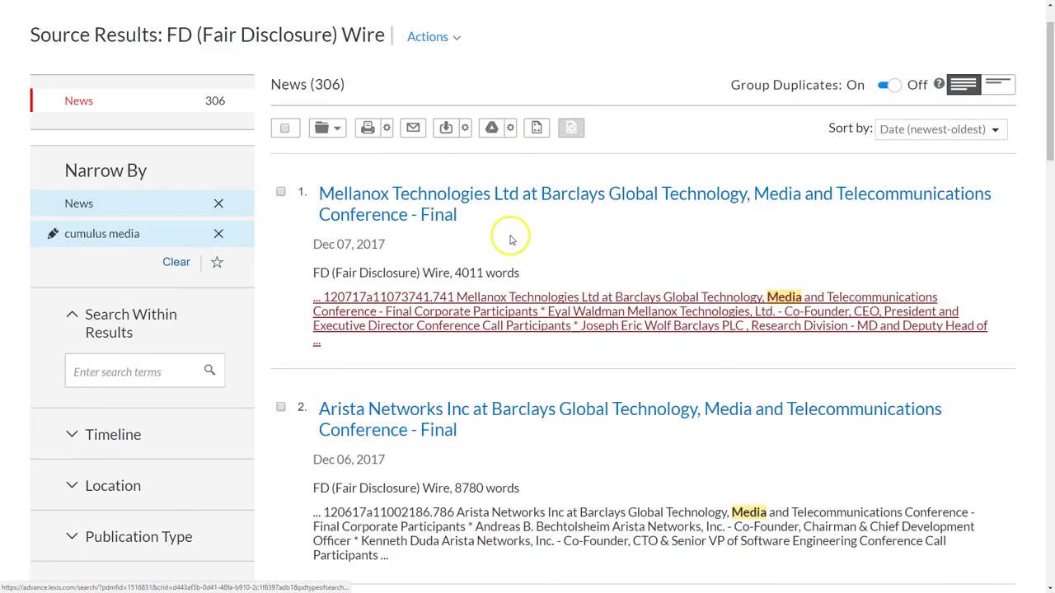
# Drop the filter chip, search FD Wire for 'cumulus media' from the top bar, and browse the 358 results
pyautogui.click(219, 234)
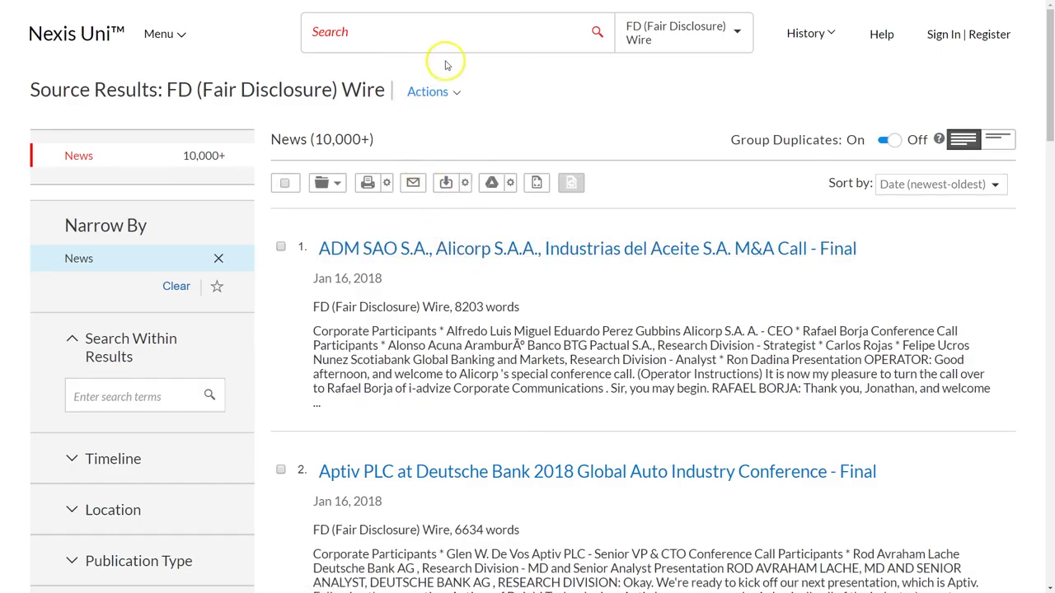
pyautogui.click(405, 35)
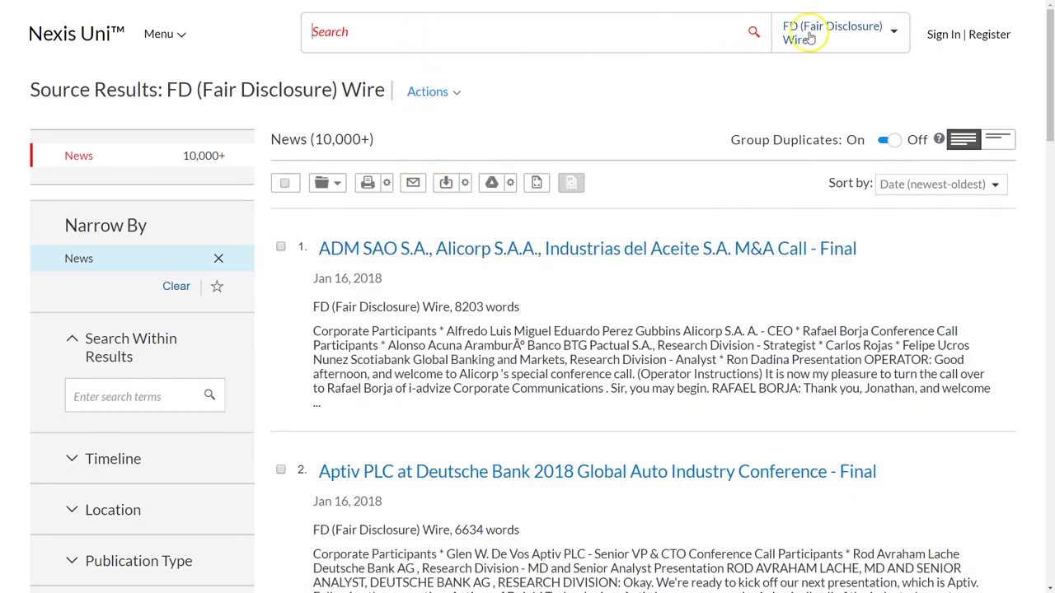
pyautogui.click(328, 37)
pyautogui.write('cumulus media')
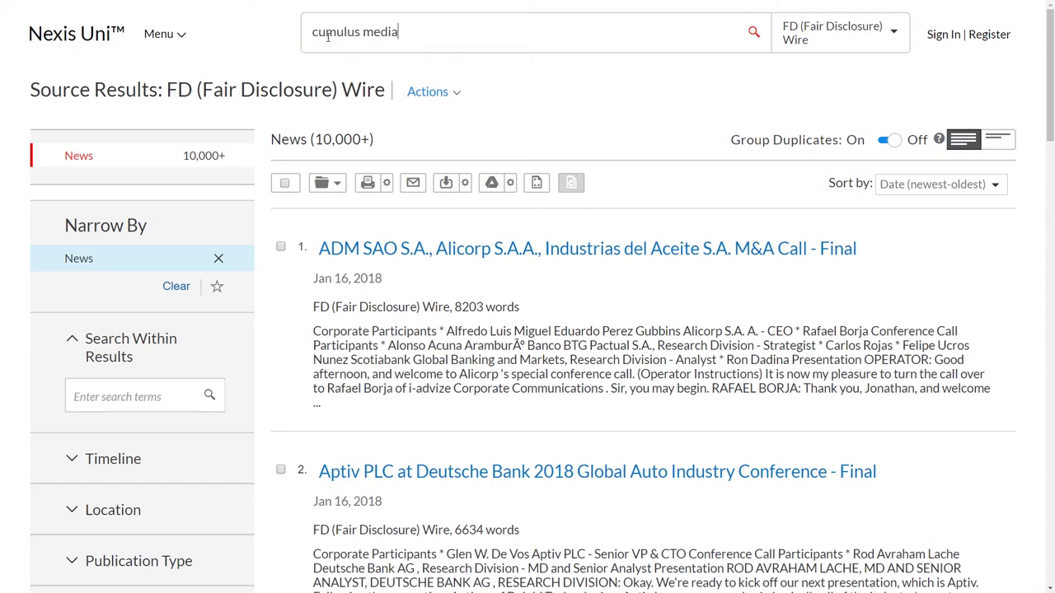
pyautogui.click(754, 34)
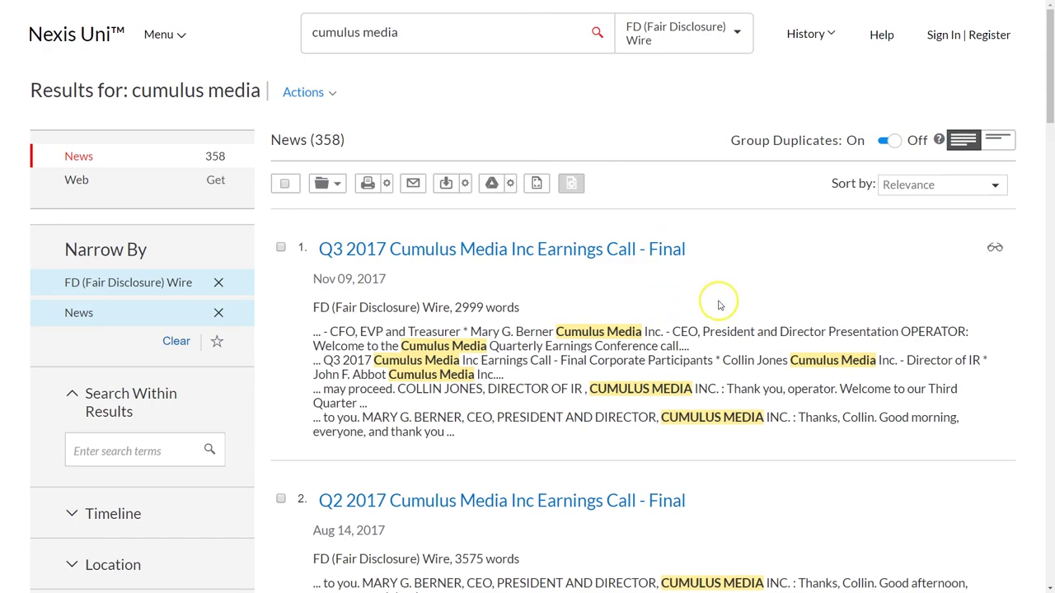
pyautogui.scroll(-1, 711, 301)
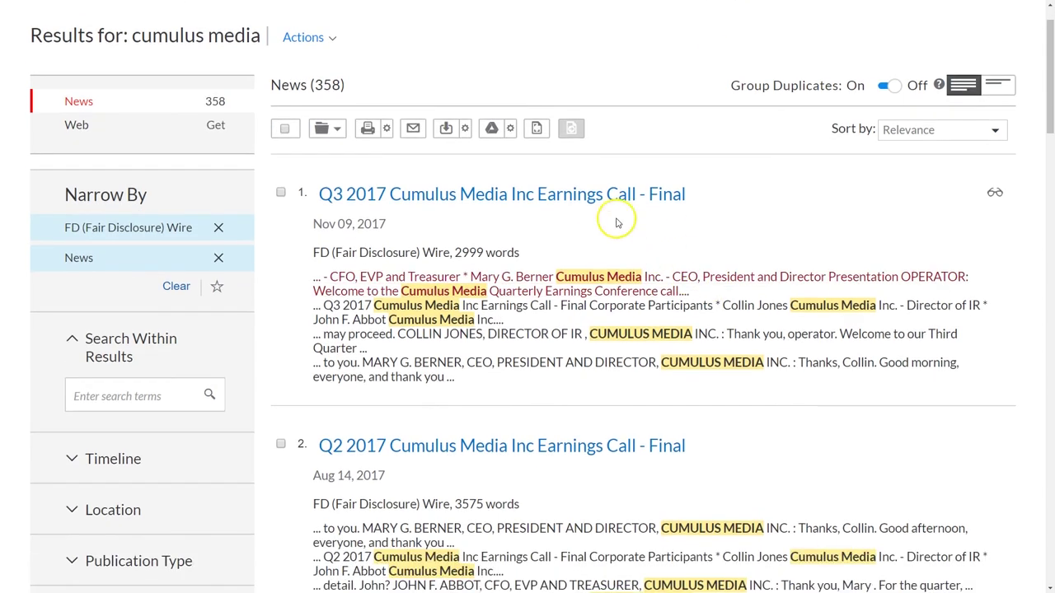
pyautogui.scroll(-1, 677, 272)
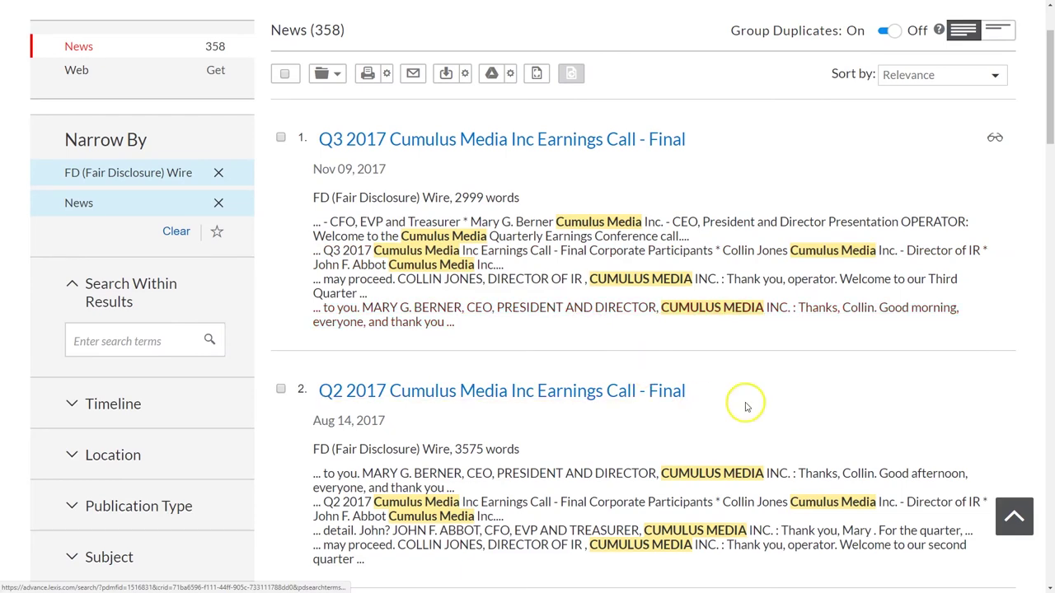
pyautogui.scroll(-9, 705, 429)
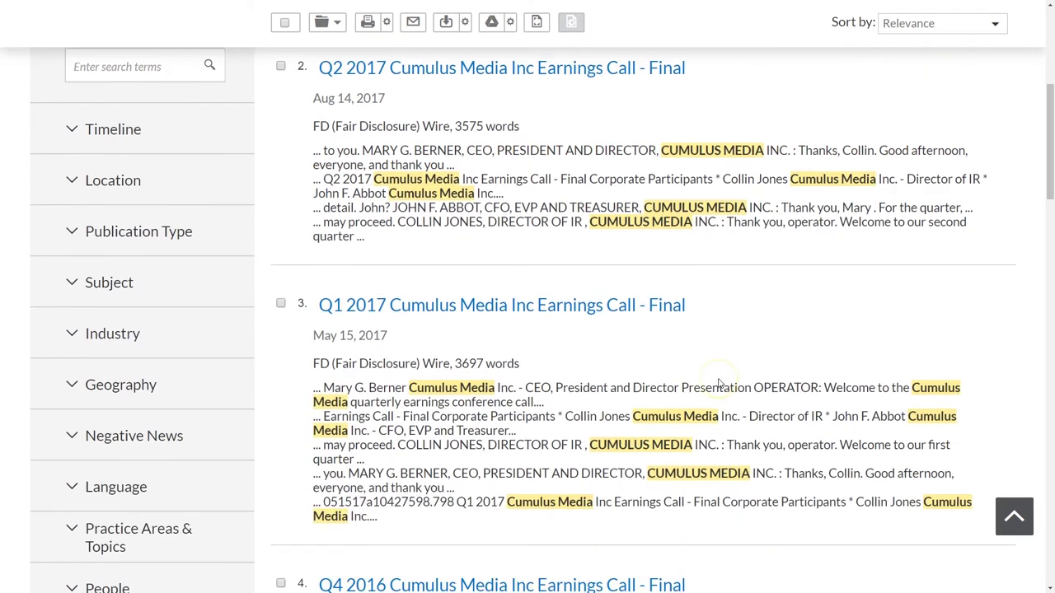
pyautogui.scroll(-6, 723, 381)
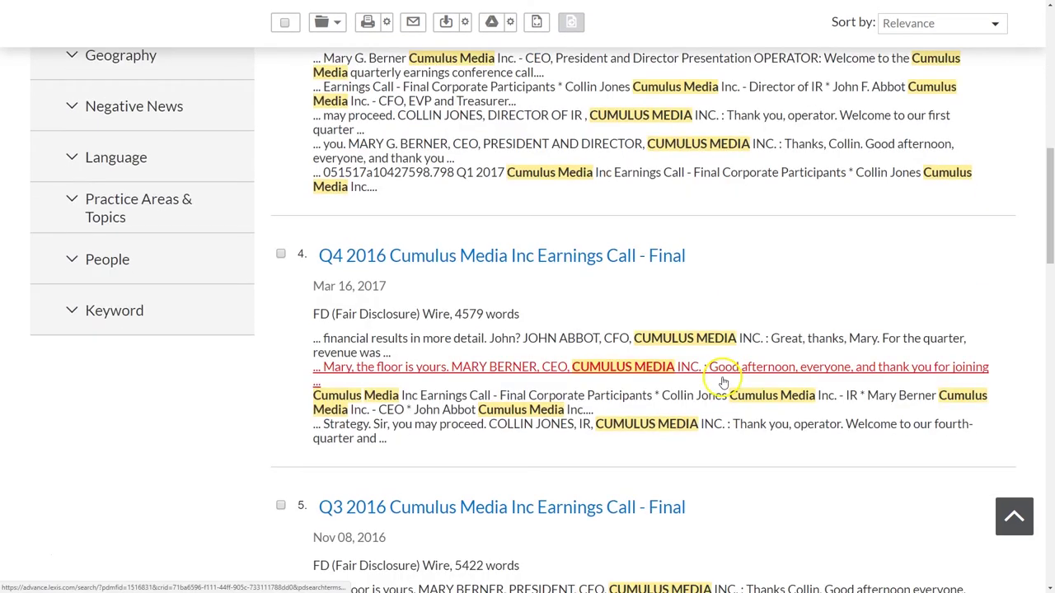
pyautogui.scroll(6, 723, 382)
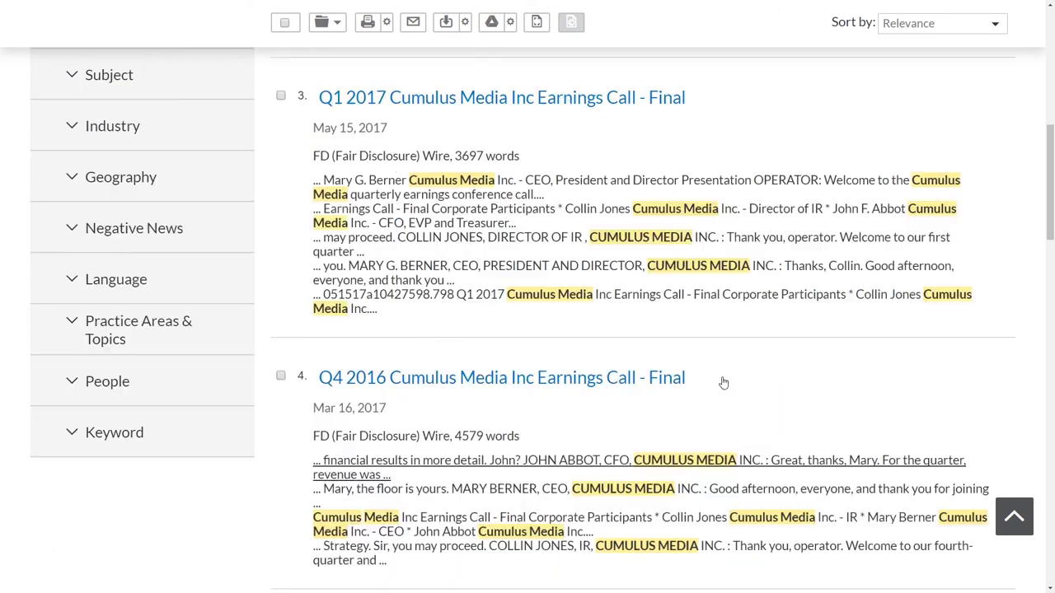
pyautogui.scroll(8, 723, 382)
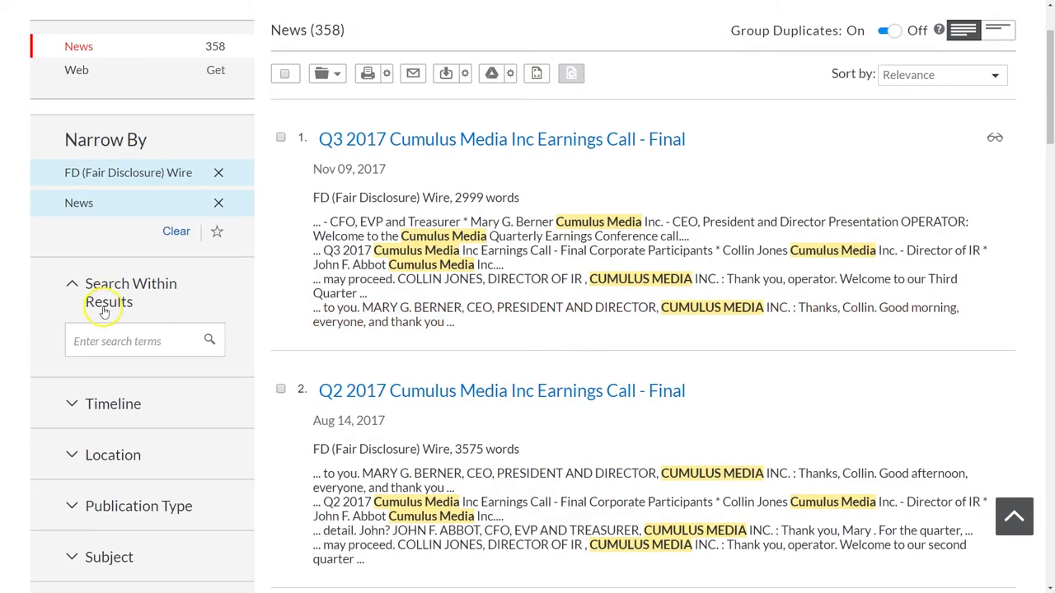
pyautogui.scroll(2, 416, 239)
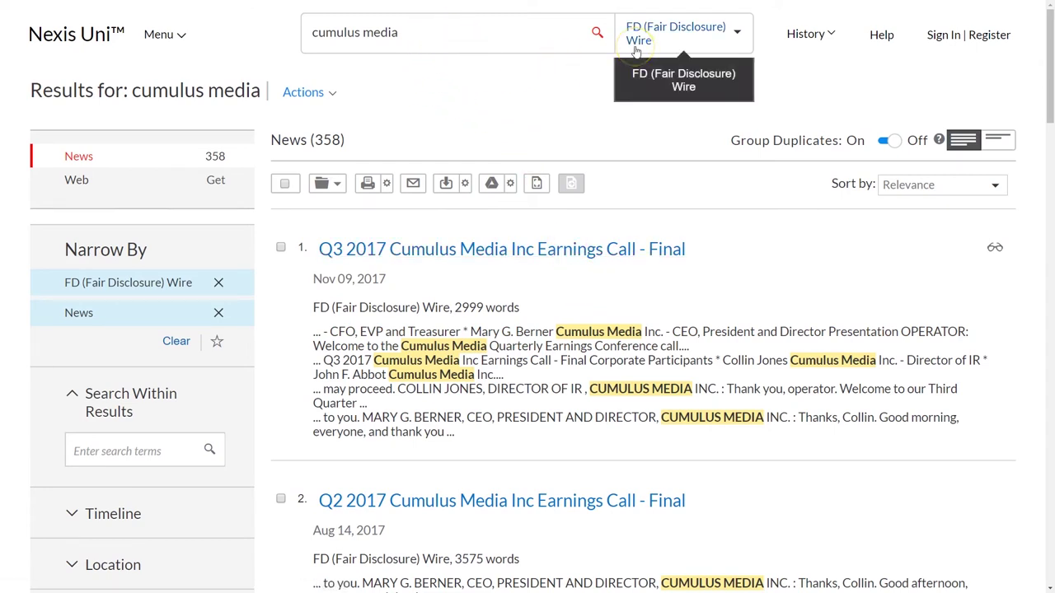
# Open 'Q3 2017 Cumulus Media Inc Earnings Call - Final' and scroll through the transcript
pyautogui.click(544, 249)
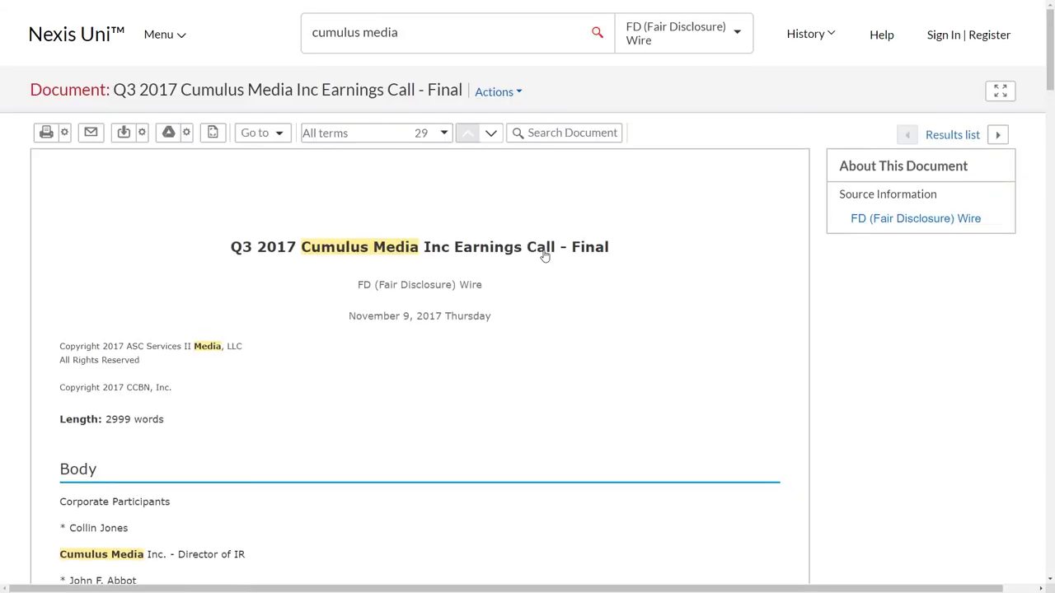
pyautogui.scroll(-1, 330, 377)
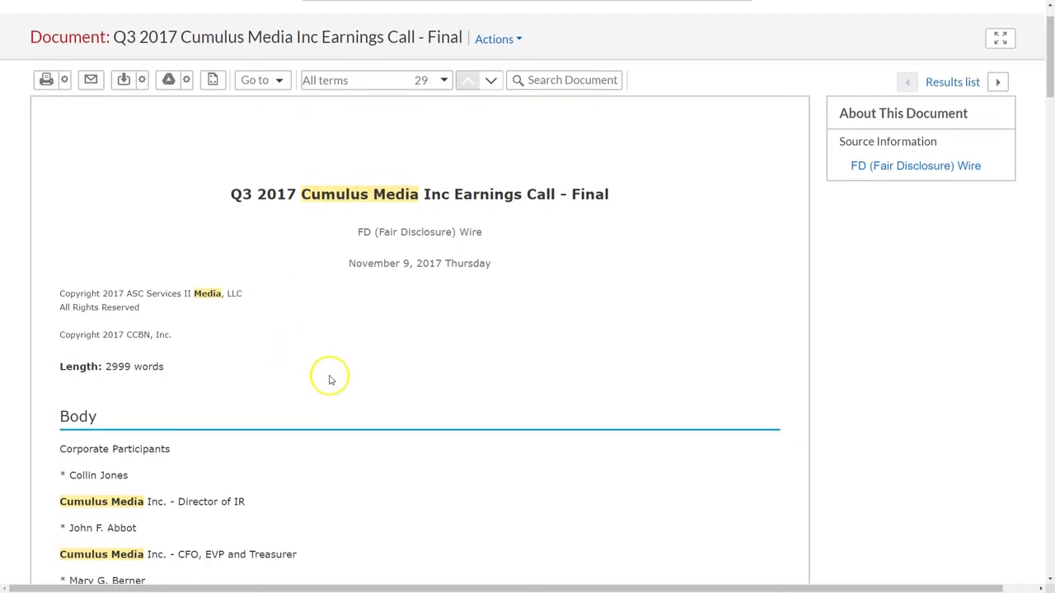
pyautogui.scroll(-3, 329, 378)
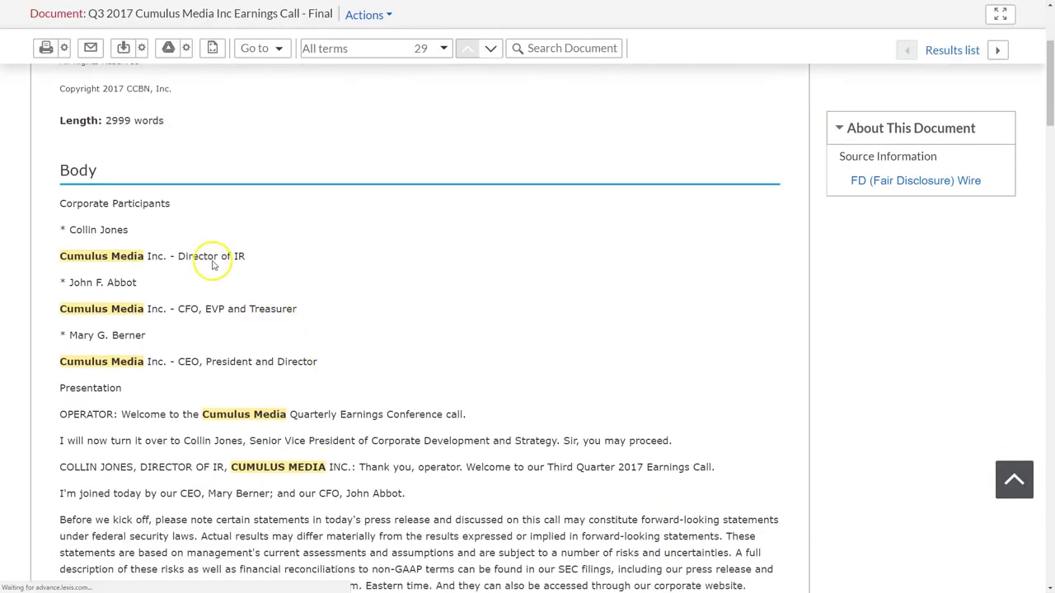
pyautogui.scroll(-1, 292, 384)
pyautogui.scroll(-1, 317, 388)
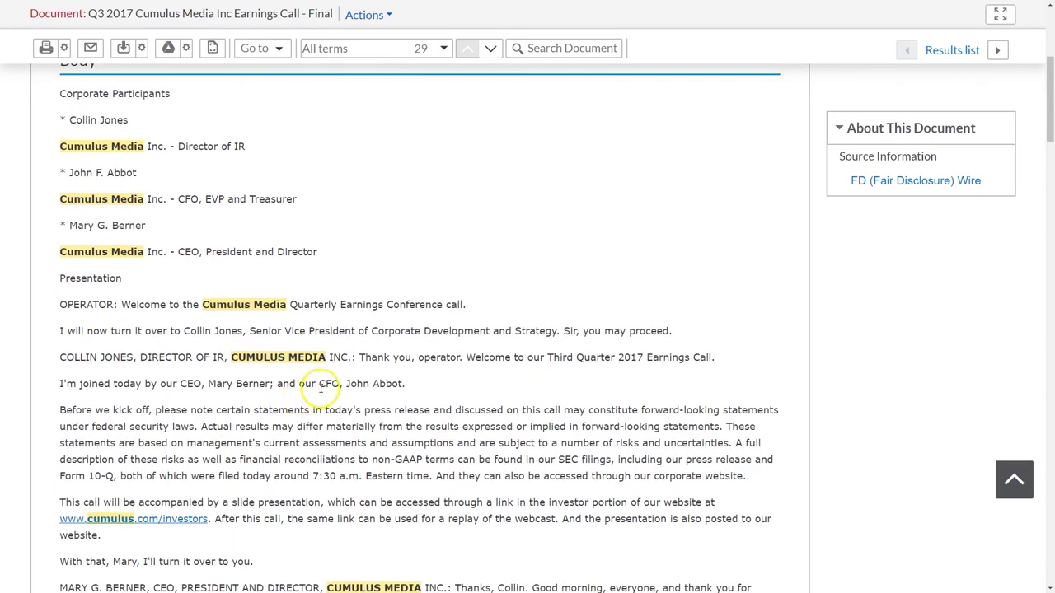
pyautogui.scroll(-2, 321, 389)
pyautogui.scroll(-2, 325, 385)
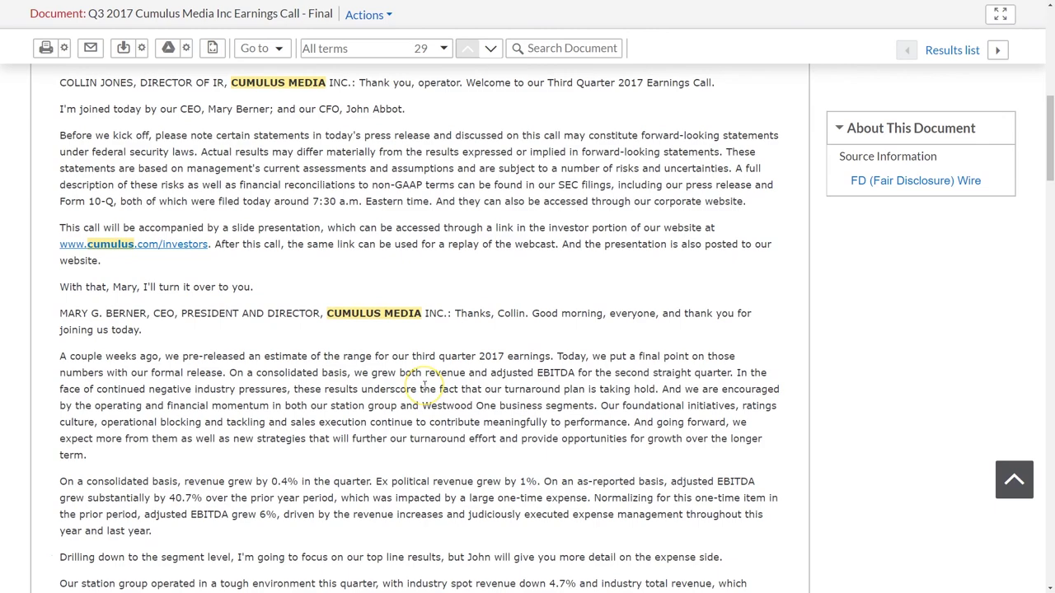
pyautogui.scroll(-2, 440, 370)
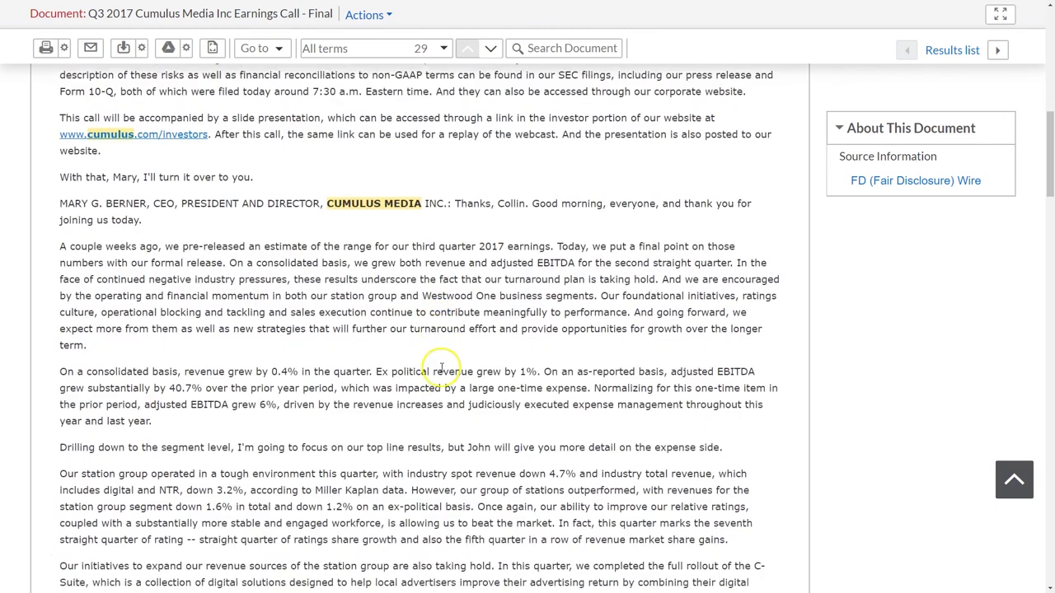
pyautogui.scroll(-4, 443, 370)
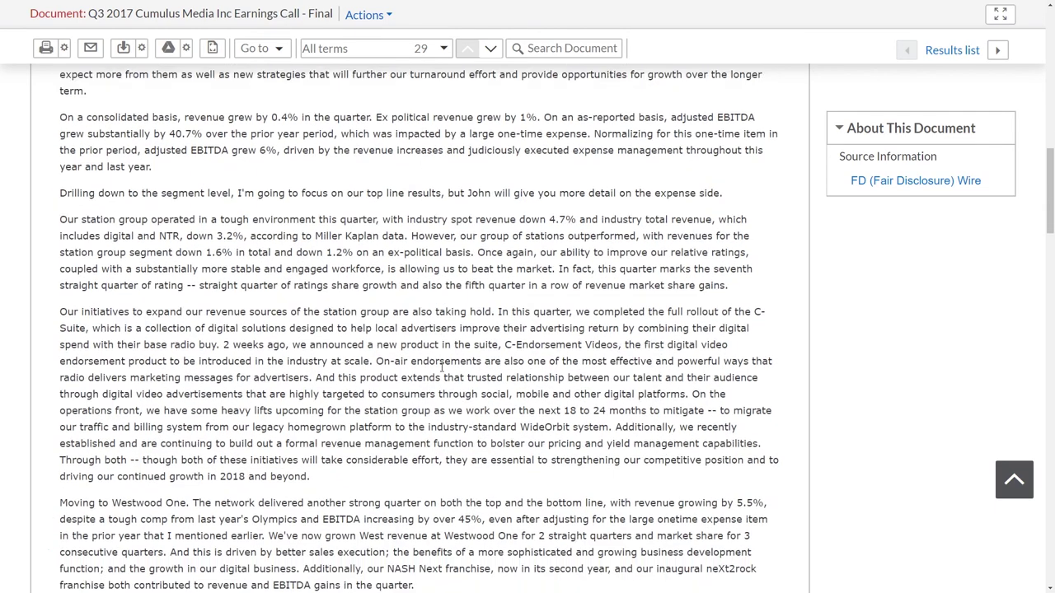